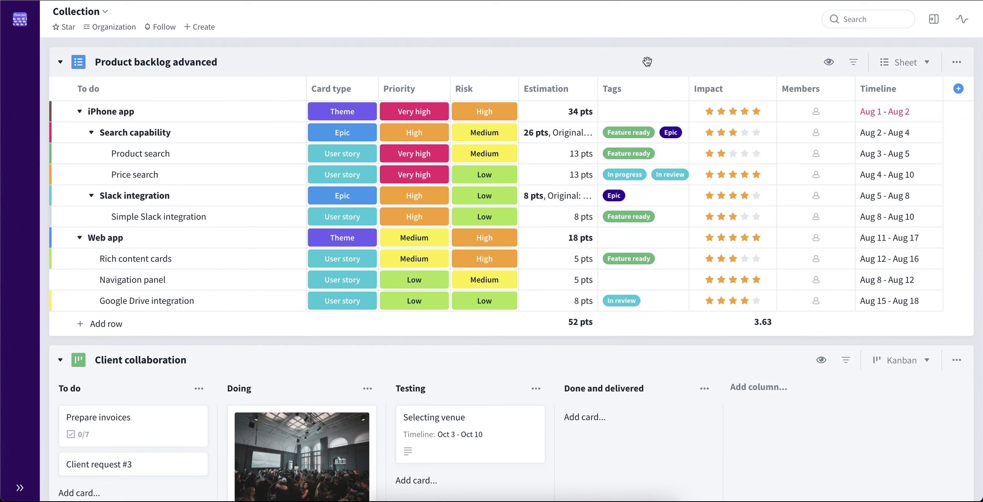
Keep Product backlog advanced in Sheet view and open the board's options menu
left_click(892, 62)
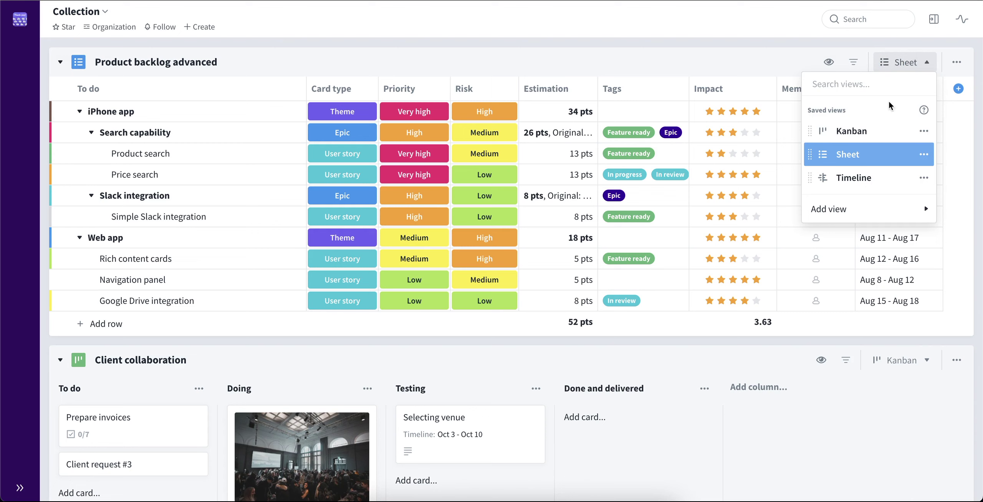
left_click(883, 156)
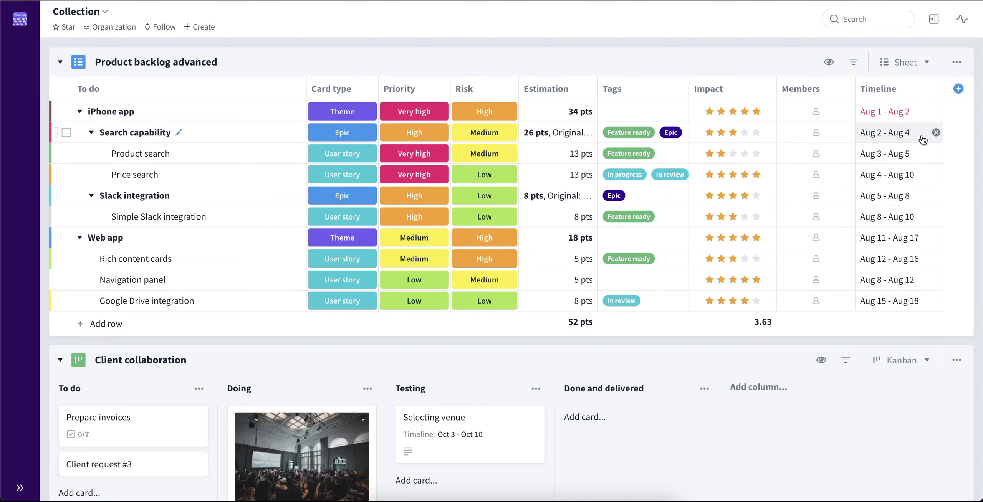
left_click(954, 63)
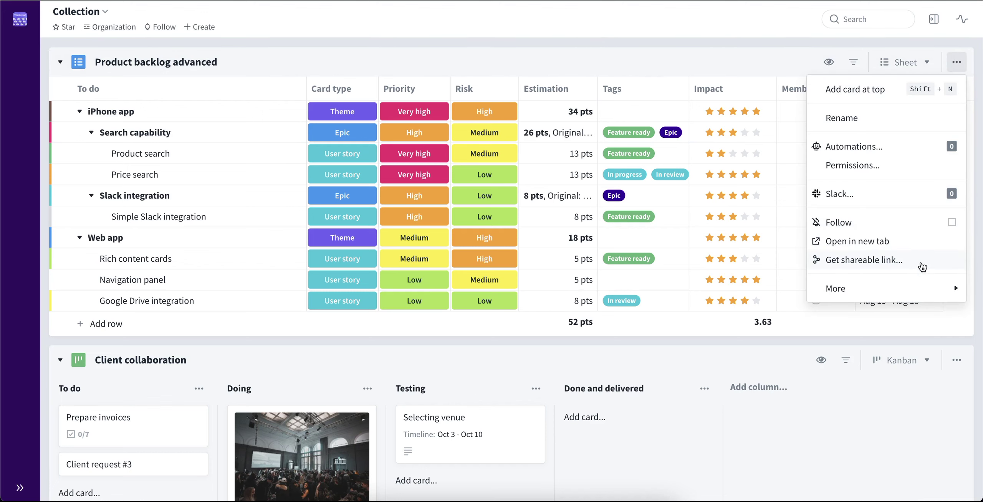
Open the board's shareable link settings and browse the shared view choices, leaving it as Sheet
left_click(922, 265)
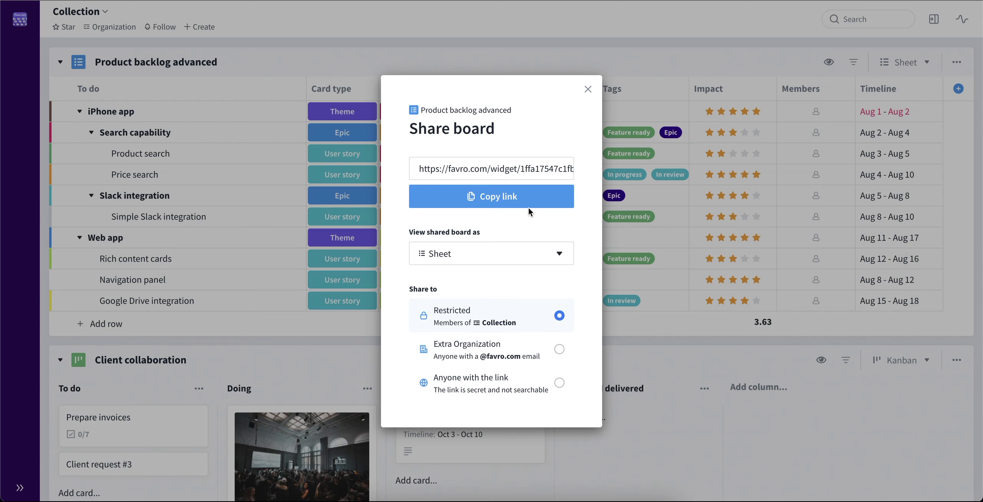
left_click(561, 254)
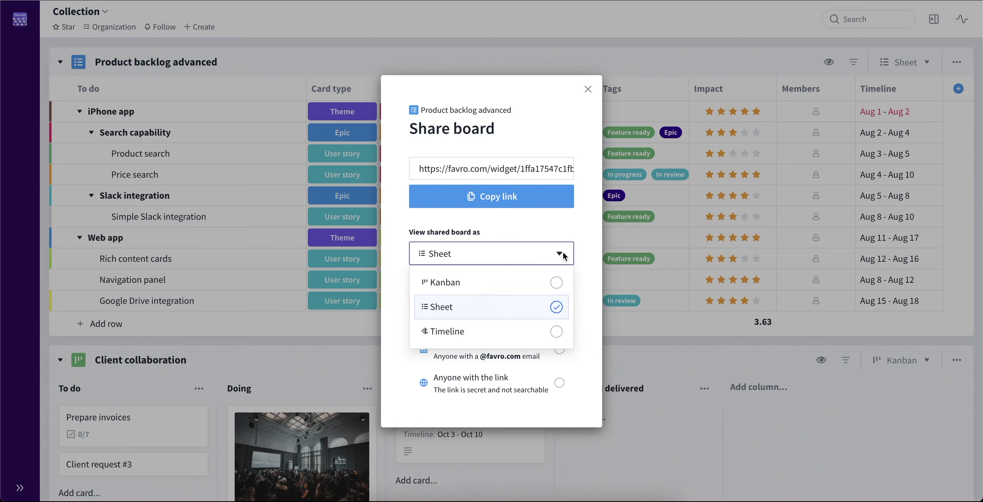
key("Up")
left_click(519, 306)
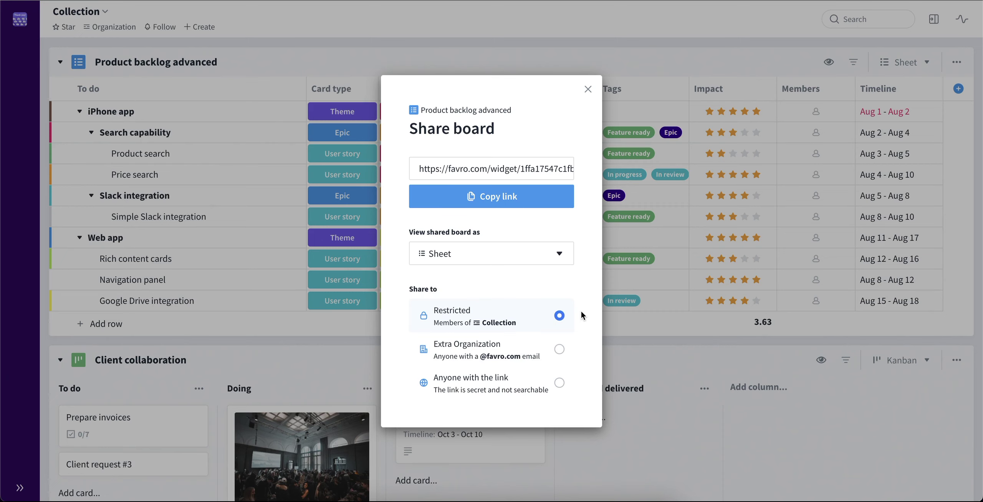
Set board access to Anyone with the link, after trying Extra Organization, and copy the link
left_click(561, 350)
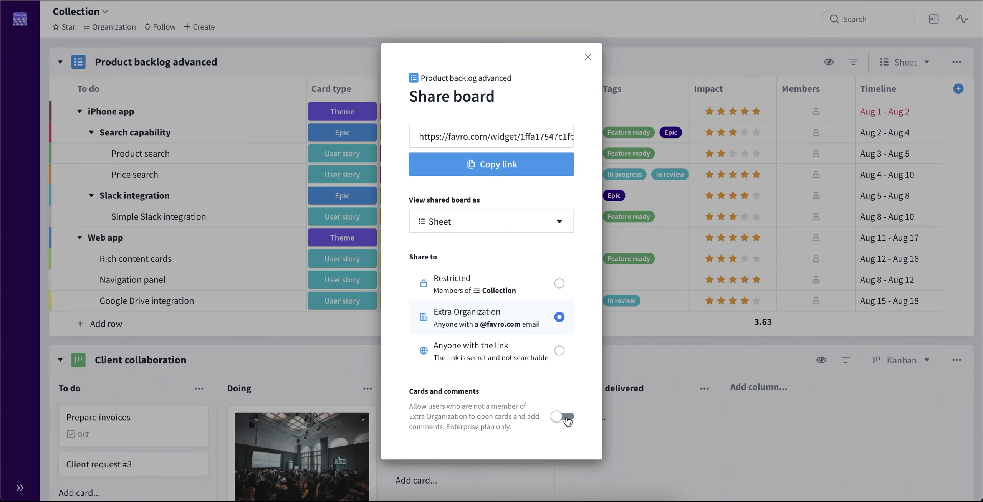
left_click(560, 352)
left_click(558, 170)
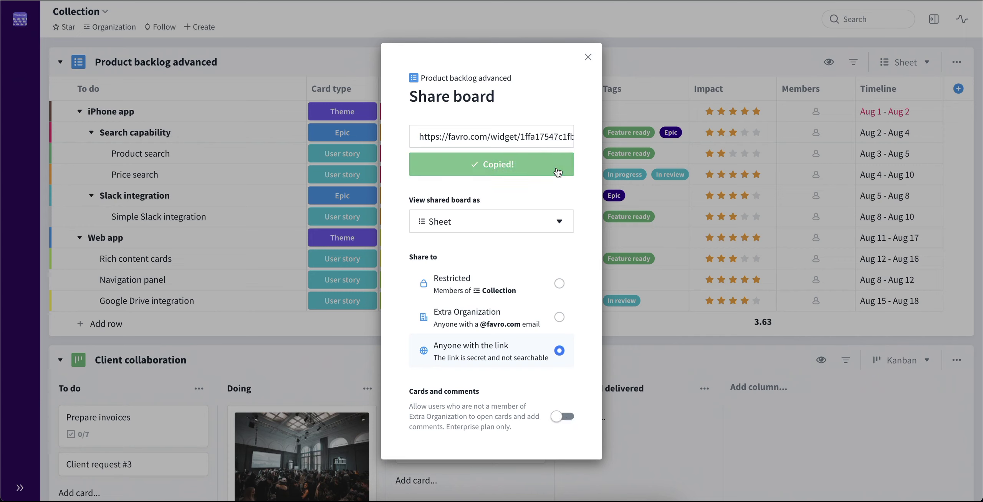
Close Share board and open the copied public link to the read-only backlog sheet
left_click(586, 59)
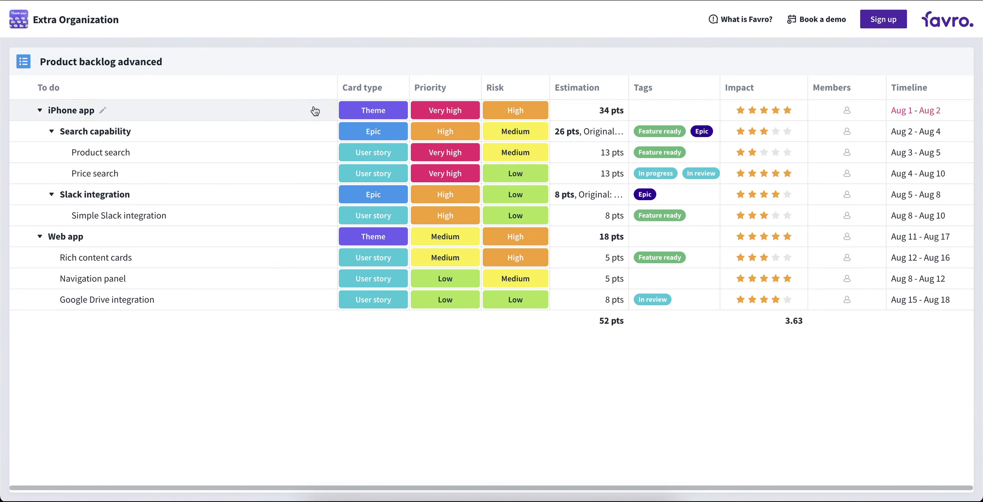
left_click(85, 111)
left_click(85, 112)
View the read-only iPhone app card on the shared board, then return to the Collection
left_click(78, 110)
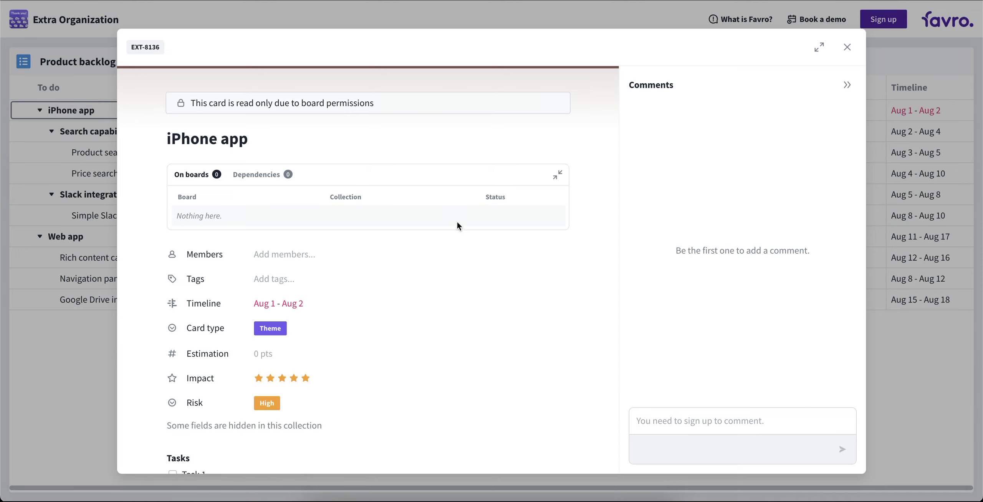
scroll(466, 230, "down", 2)
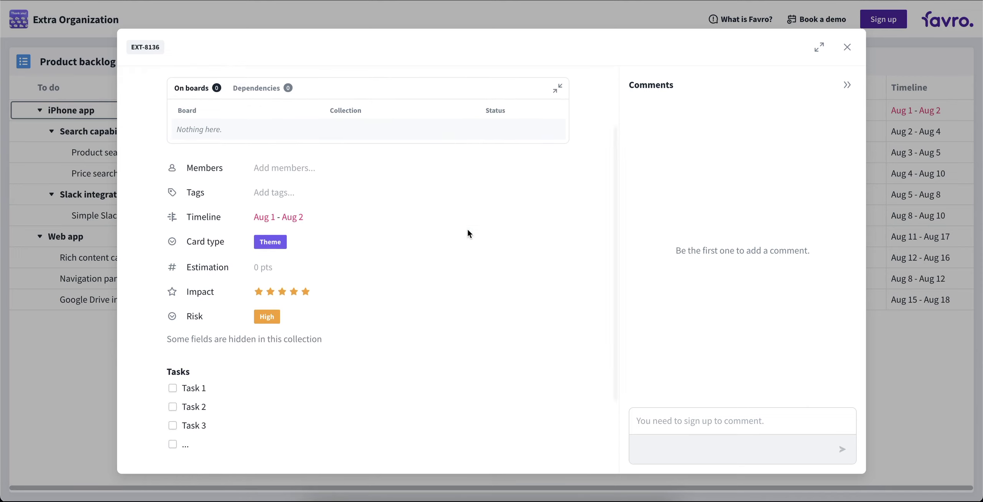
scroll(467, 228, "down", 2)
scroll(467, 227, "up", 1)
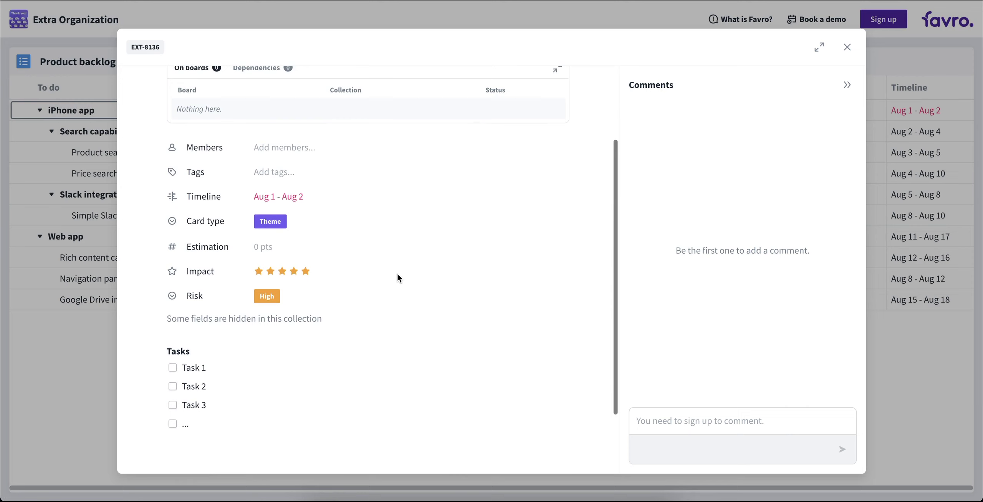
left_click(209, 424)
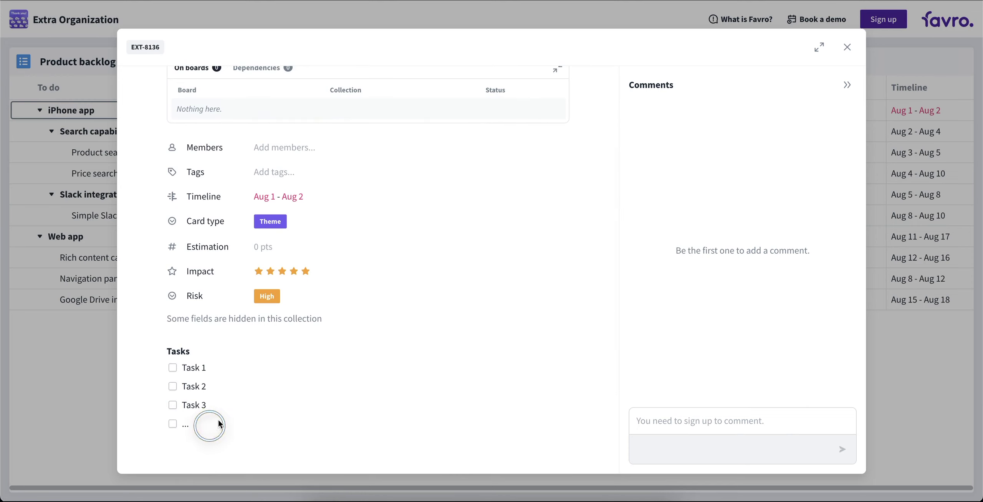
scroll(229, 407, "up", 2)
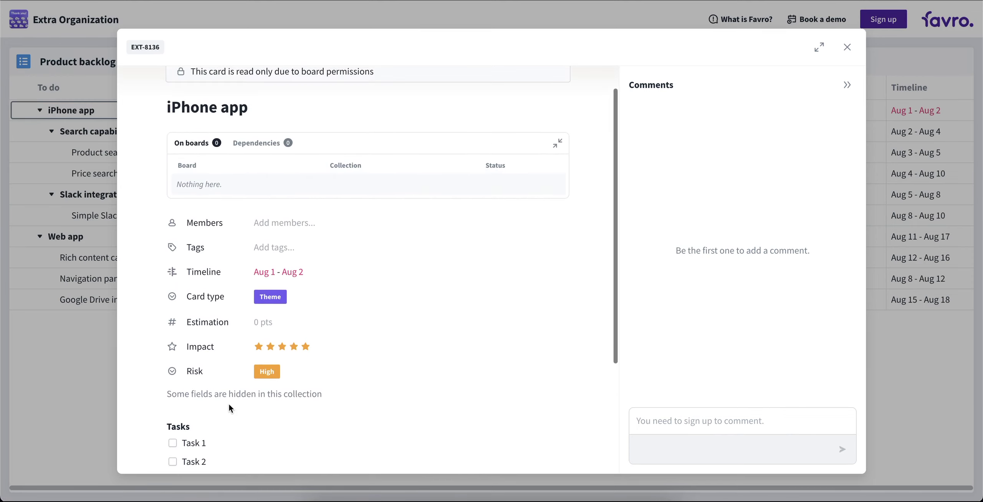
scroll(229, 404, "up", 1)
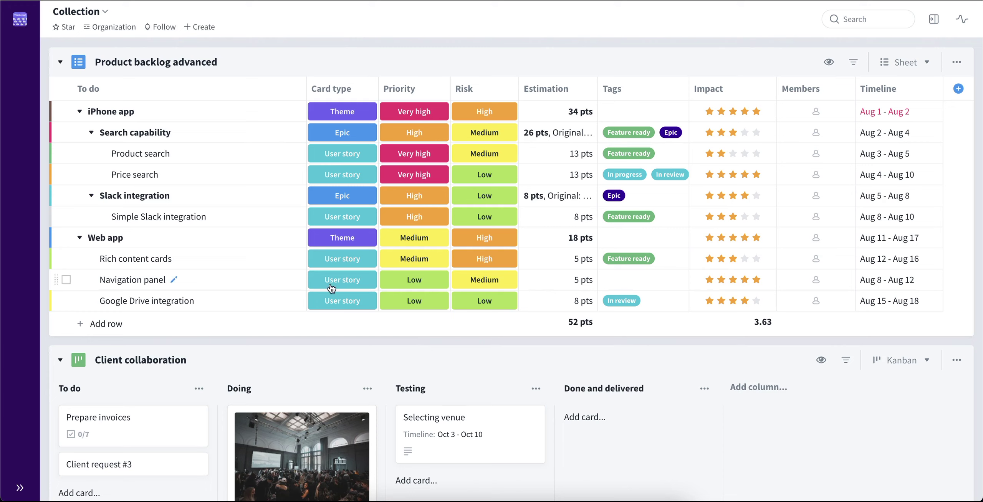
Share the whole Collection with Anyone with the link and copy its link
left_click(105, 13)
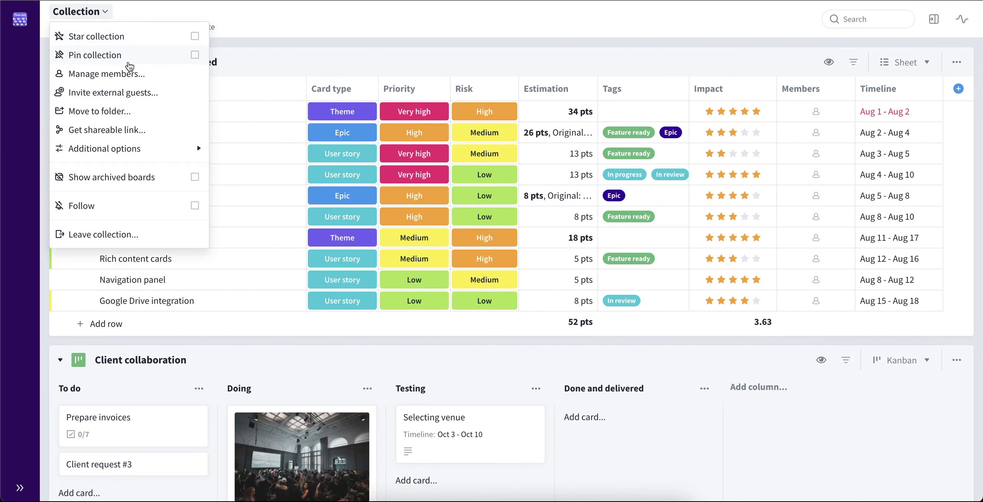
left_click(184, 132)
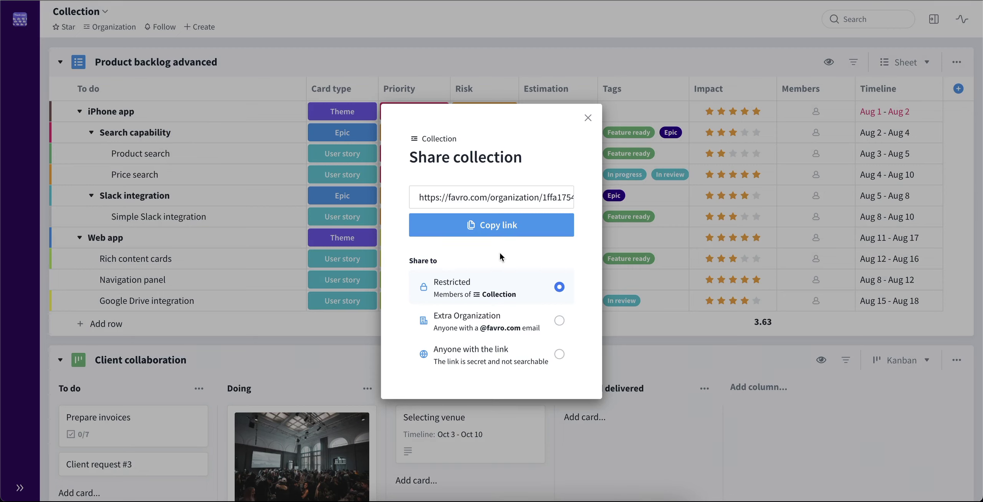
left_click(559, 355)
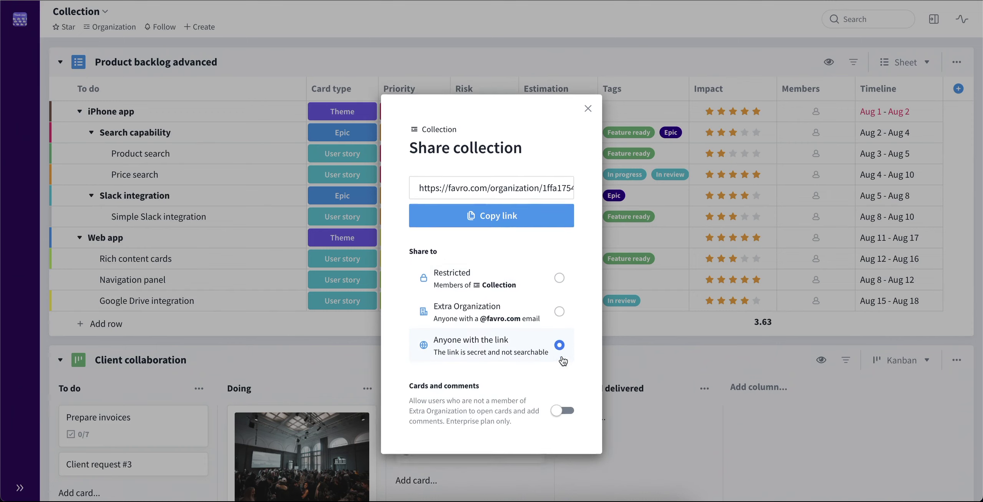
left_click(545, 201)
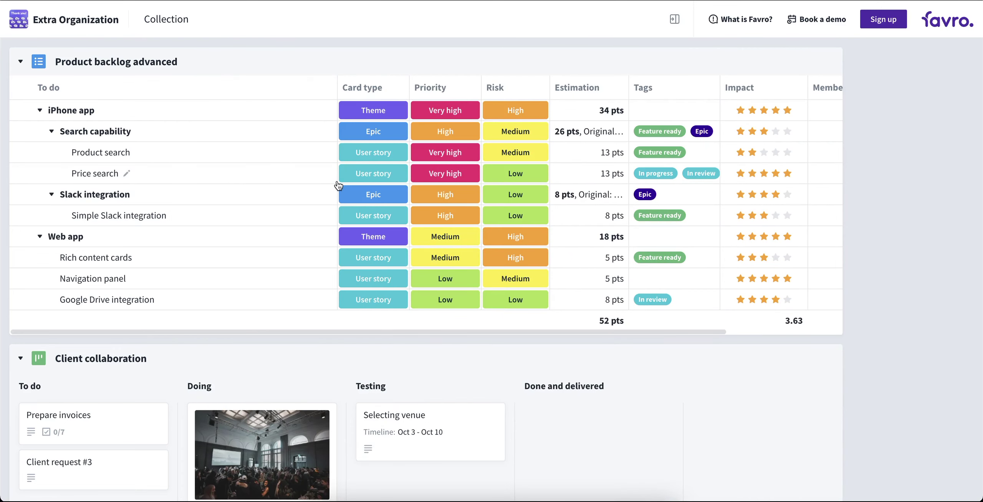
scroll(345, 192, "right", 3)
scroll(359, 194, "right", 2)
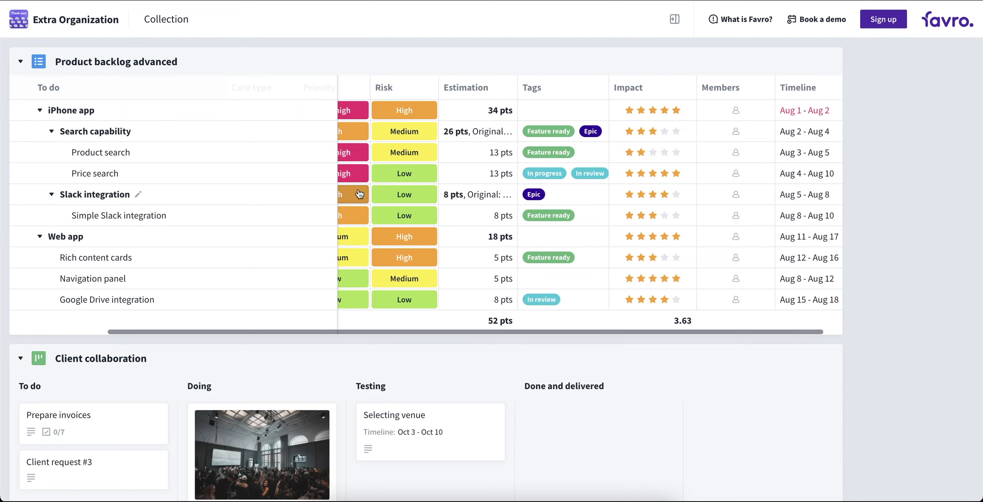
scroll(358, 194, "left", 5)
scroll(297, 194, "down", 2)
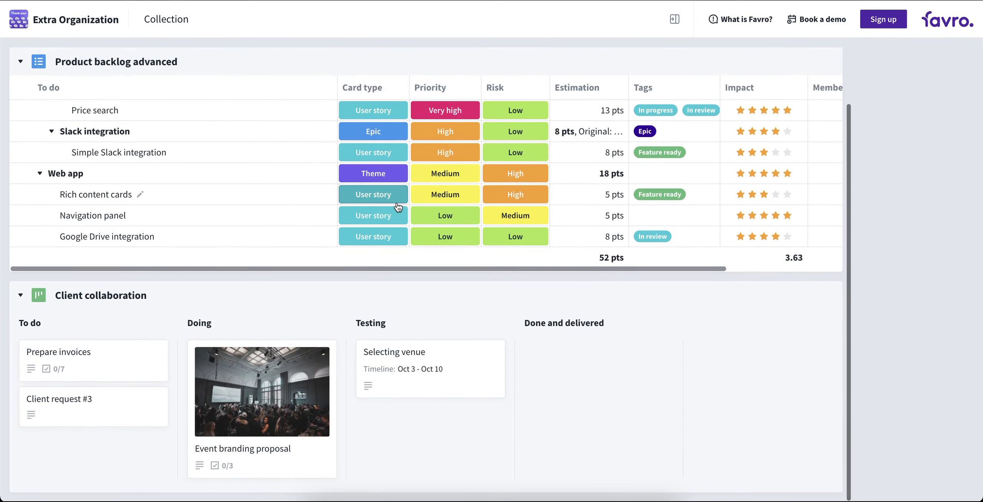
scroll(298, 265, "up", 2)
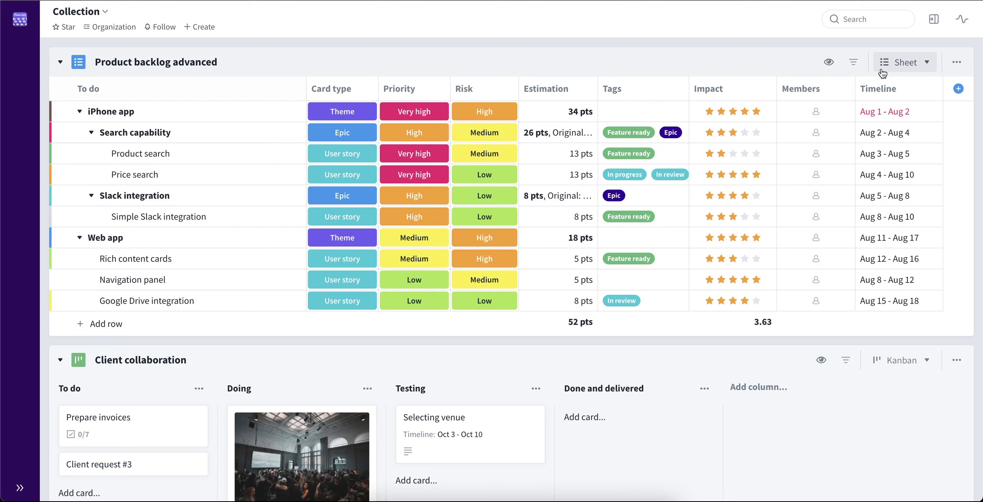
Switch Product backlog advanced to its Kanban view
left_click(894, 69)
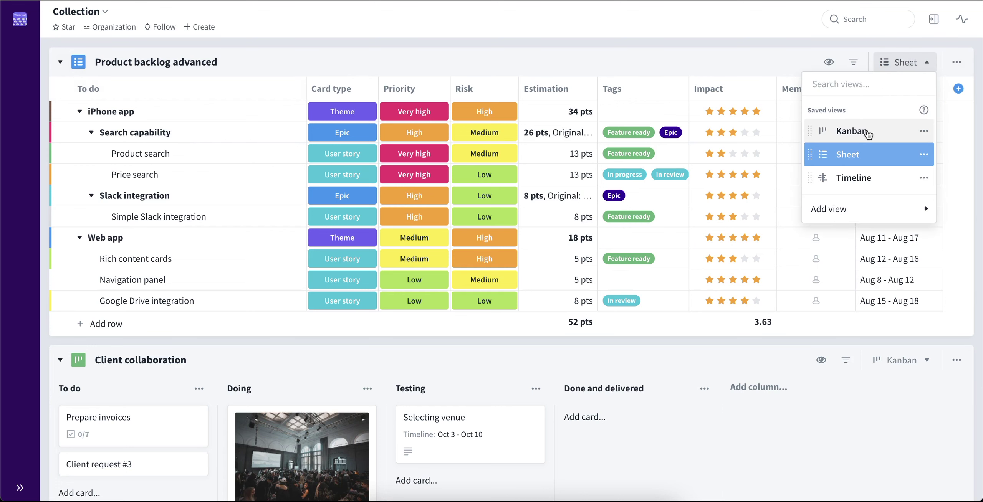
left_click(866, 132)
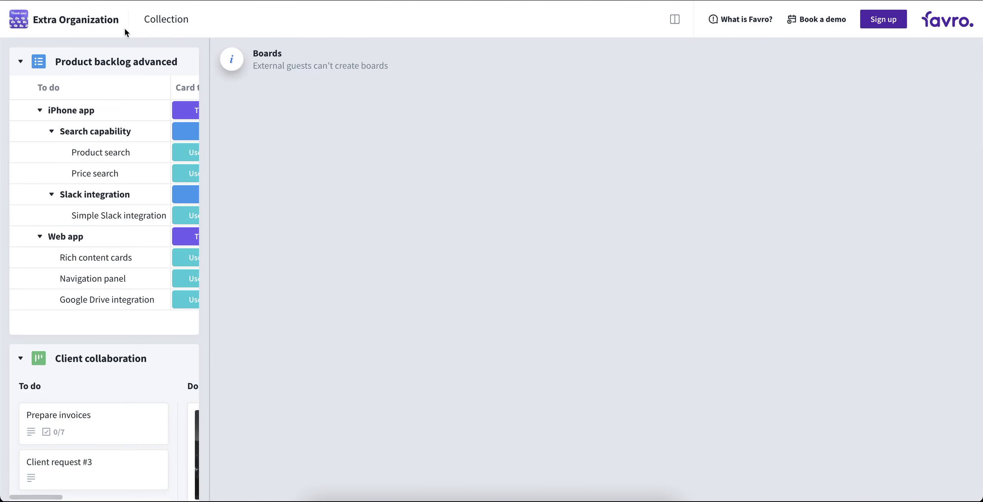
Widen the shared collection area and scroll through the Very high to Very low backlog columns
left_click(210, 120)
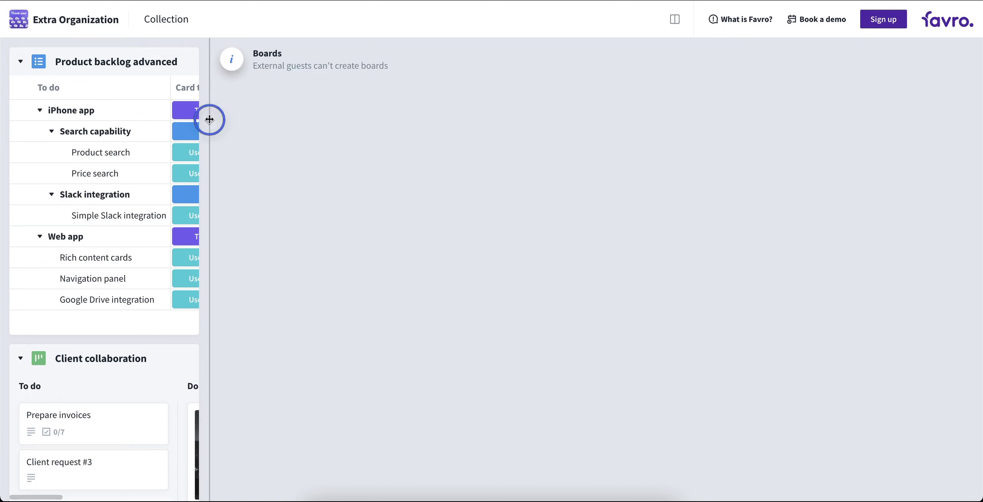
left_click_drag(210, 119, 979, 142)
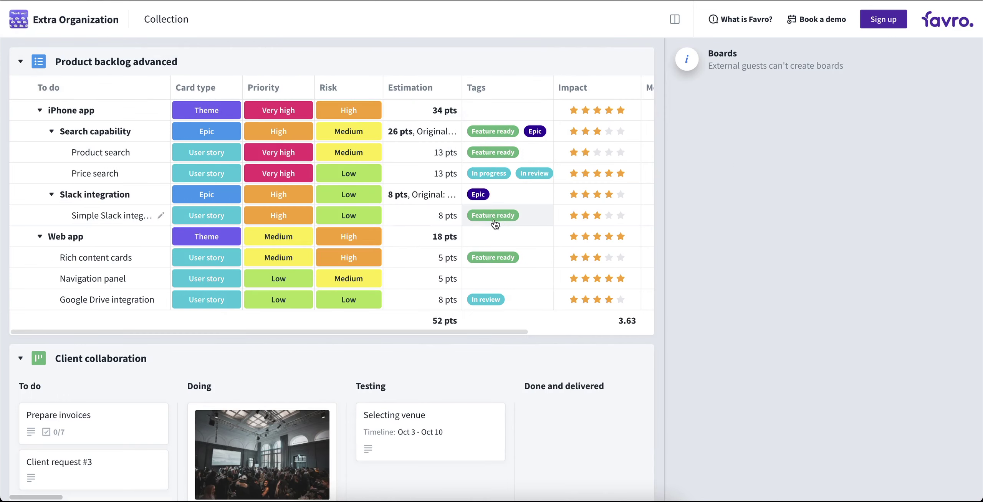
scroll(418, 259, "right", 3)
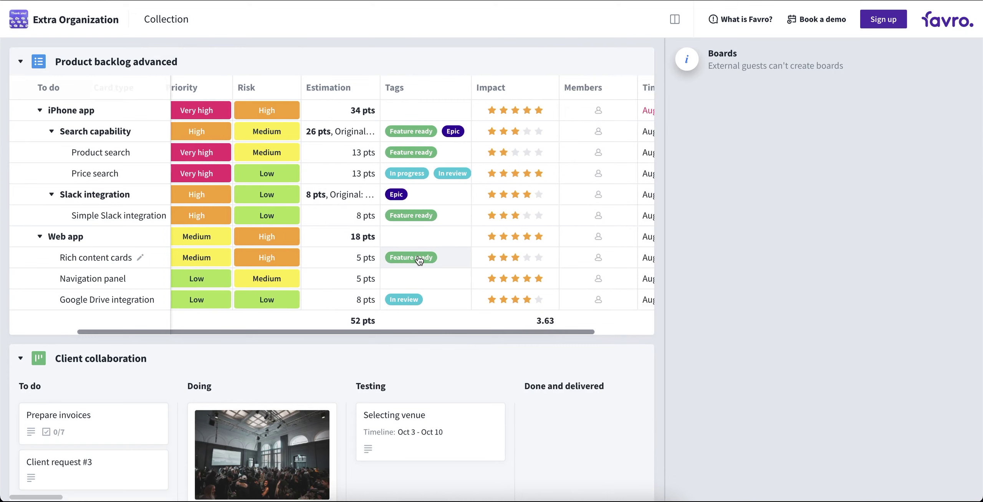
scroll(418, 256, "left", 5)
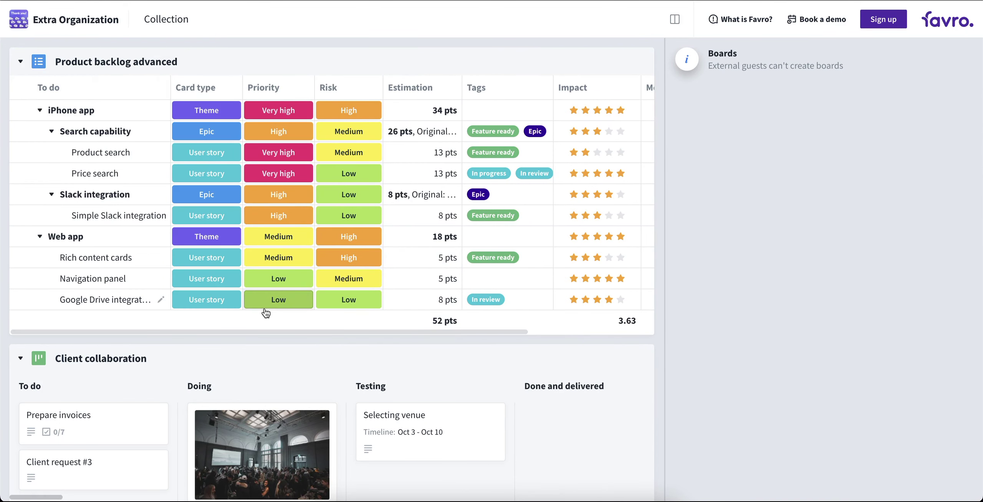
scroll(307, 280, "right", 1)
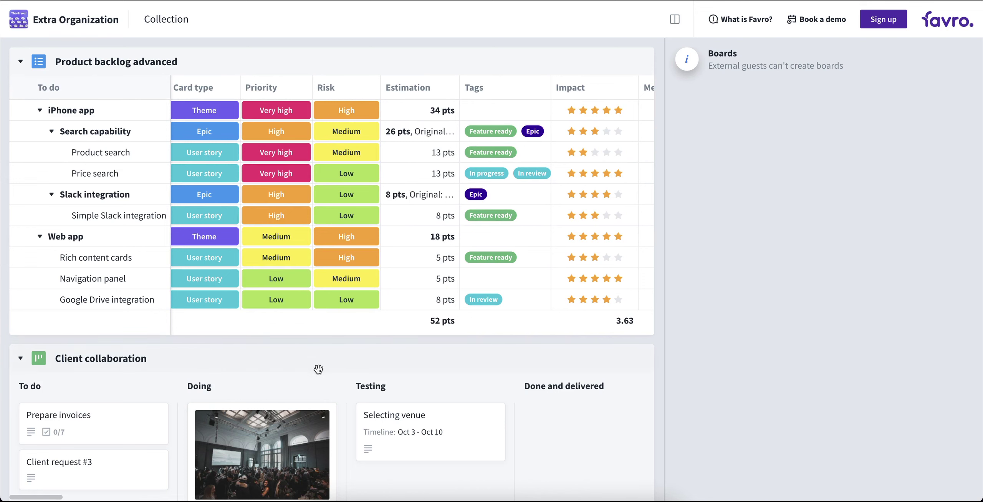
scroll(317, 391, "down", 2)
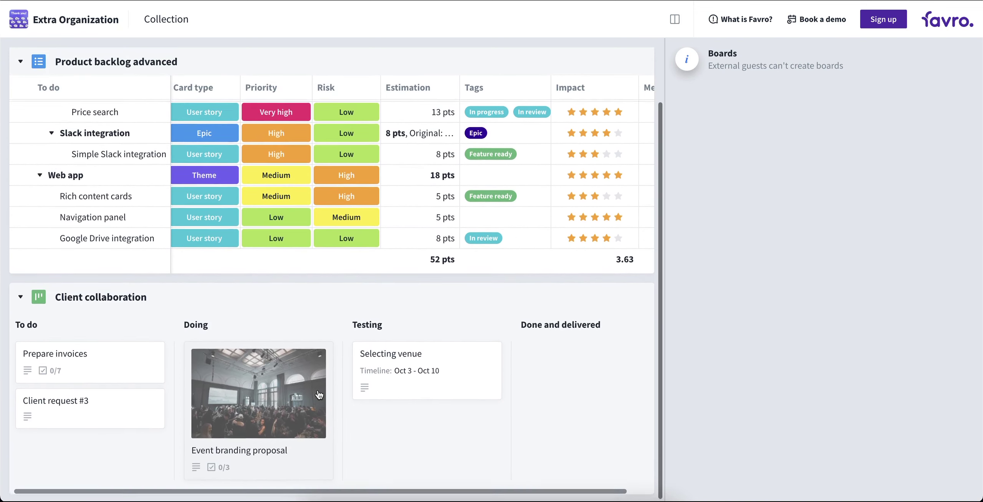
scroll(319, 395, "up", 2)
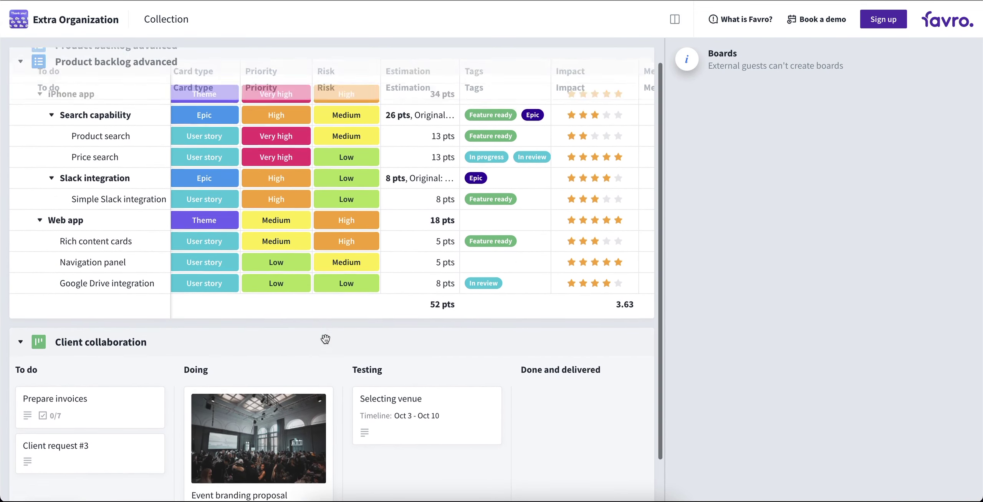
scroll(326, 339, "down", 1)
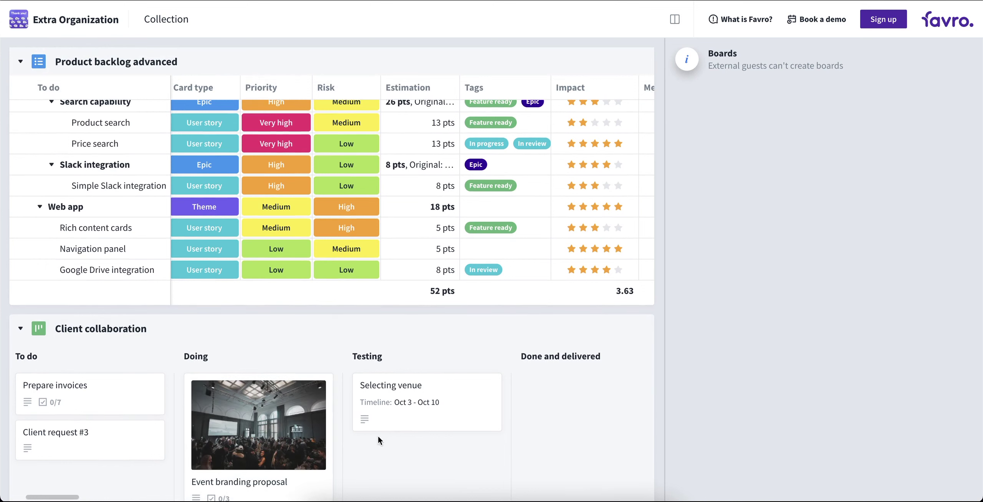
scroll(406, 443, "up", 1)
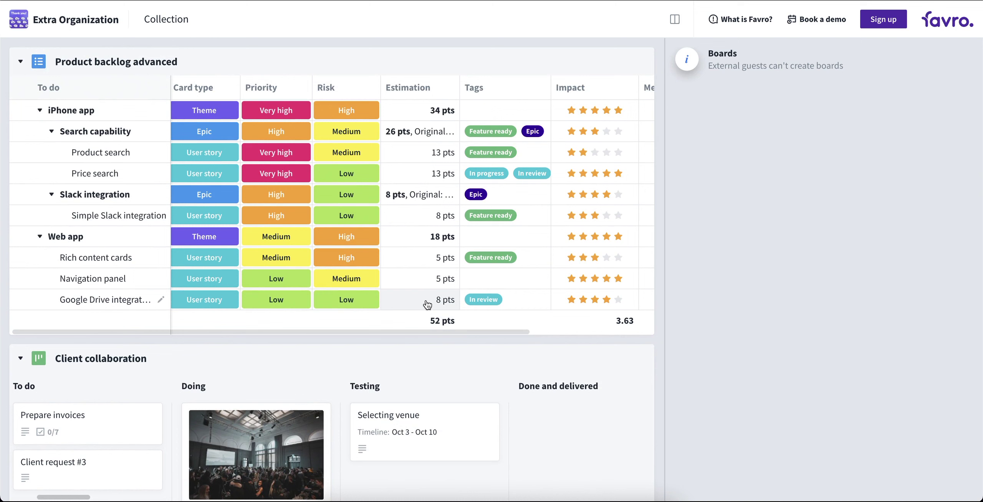
scroll(427, 304, "down", 1)
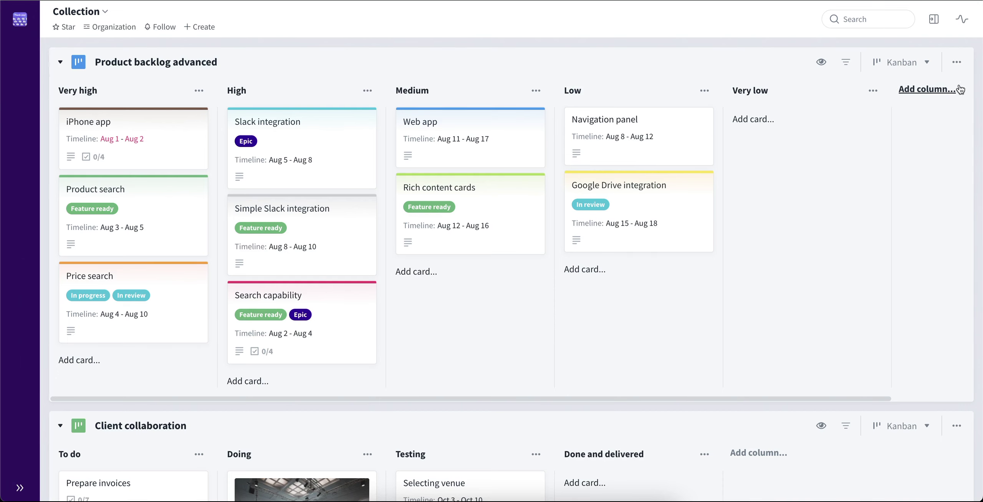
Reopen the backlog board's Share board settings and select Extra Organization access
left_click(957, 63)
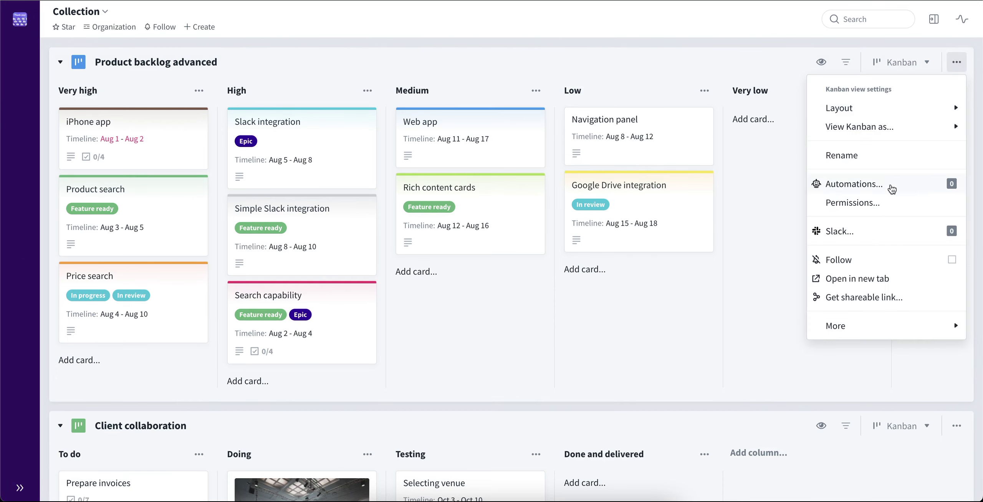
left_click(910, 298)
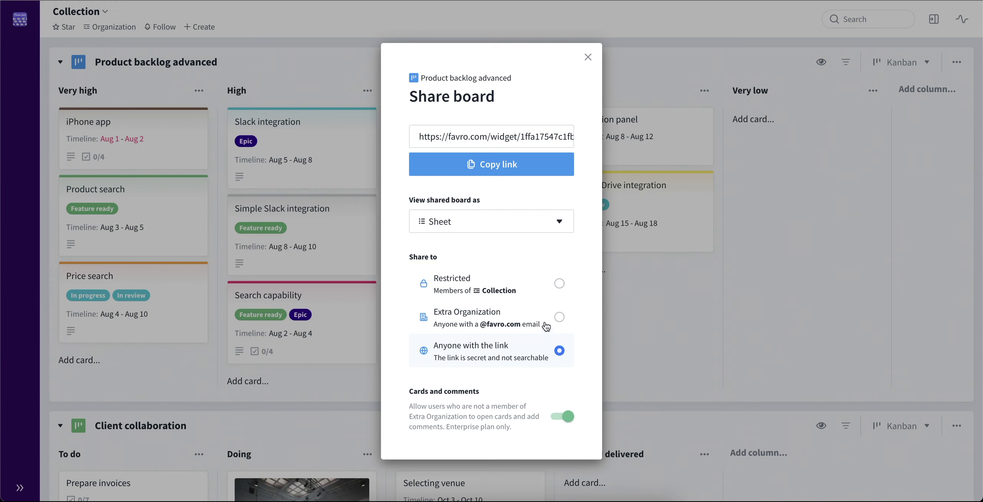
left_click(559, 318)
Restrict the backlog link to Collection members and close the Share board dialog
left_click(558, 284)
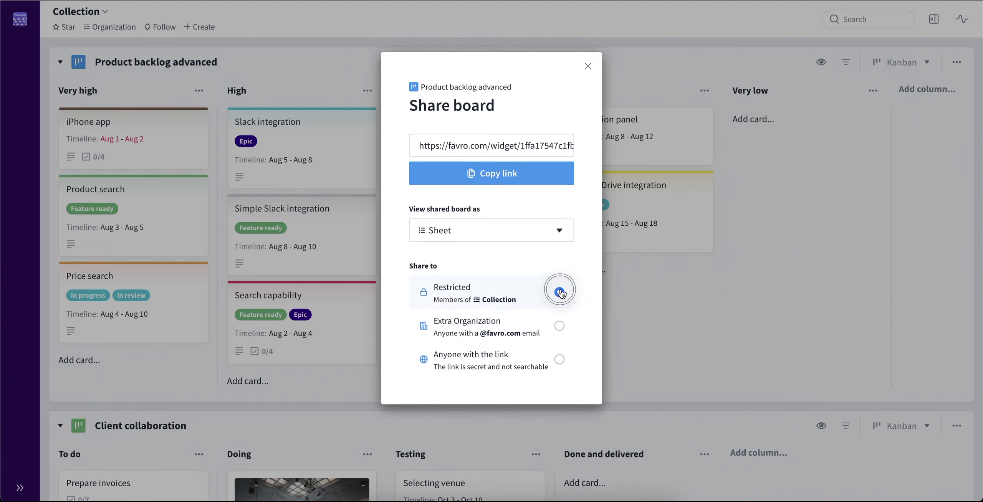
left_click(587, 301)
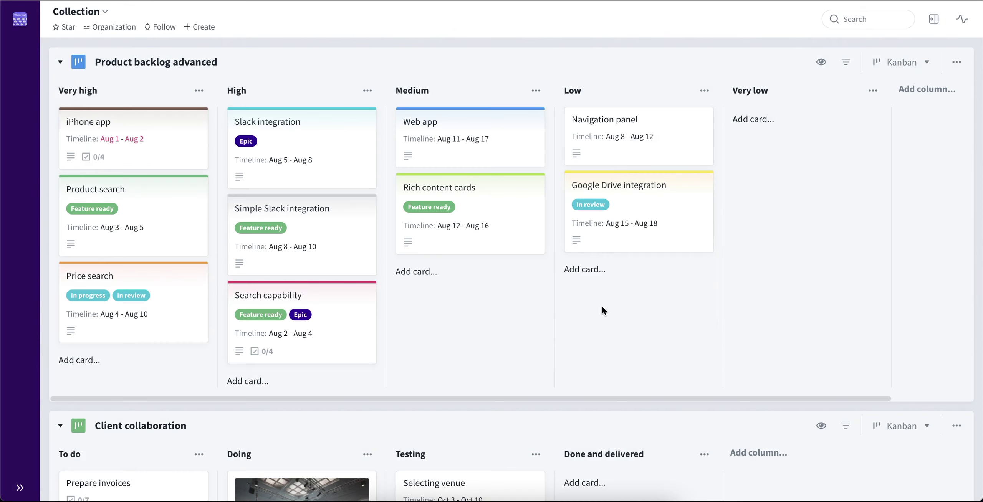